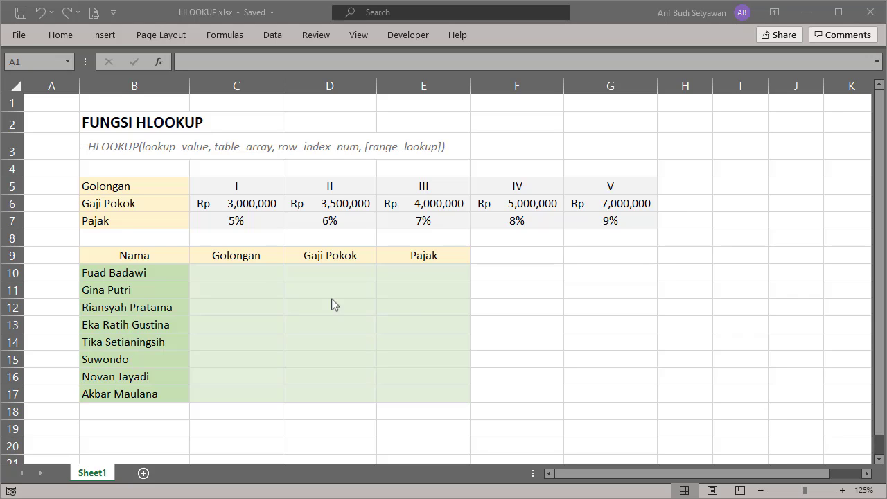
- Enter I as the Golongan in C10 and begin an HLOOKUP formula in D10 with C10 as the lookup value
left_click(241, 275)
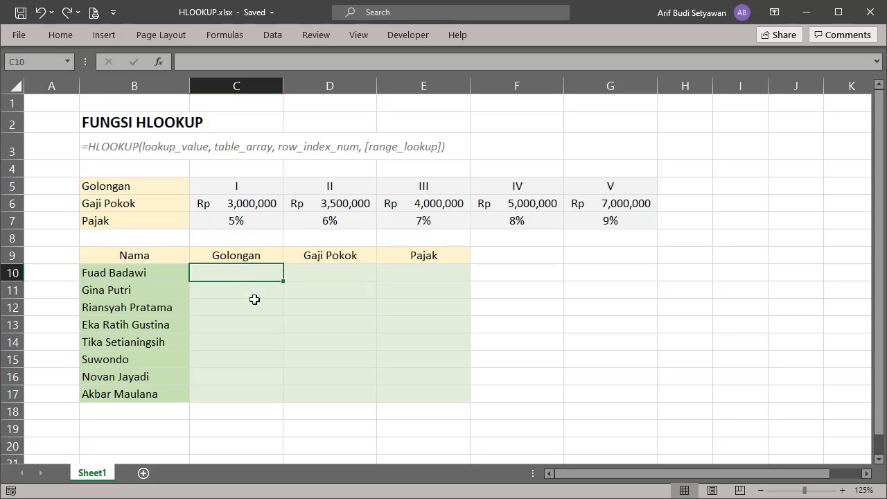
type("I")
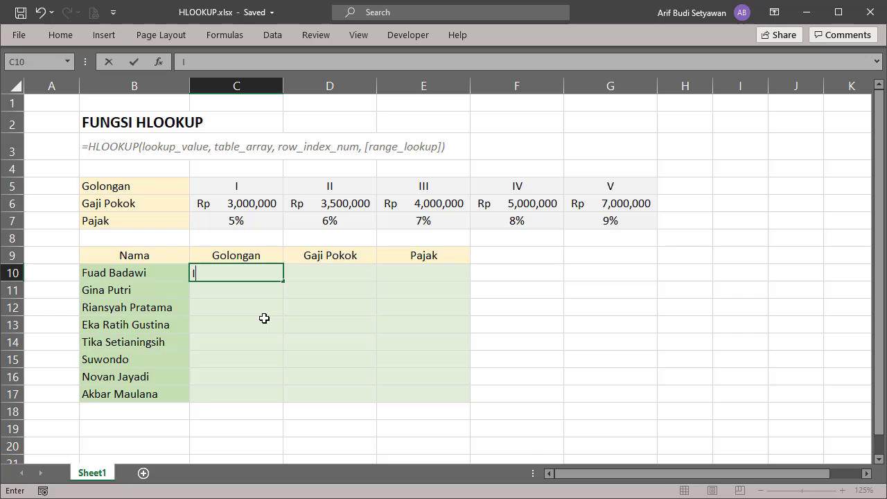
left_click(307, 275)
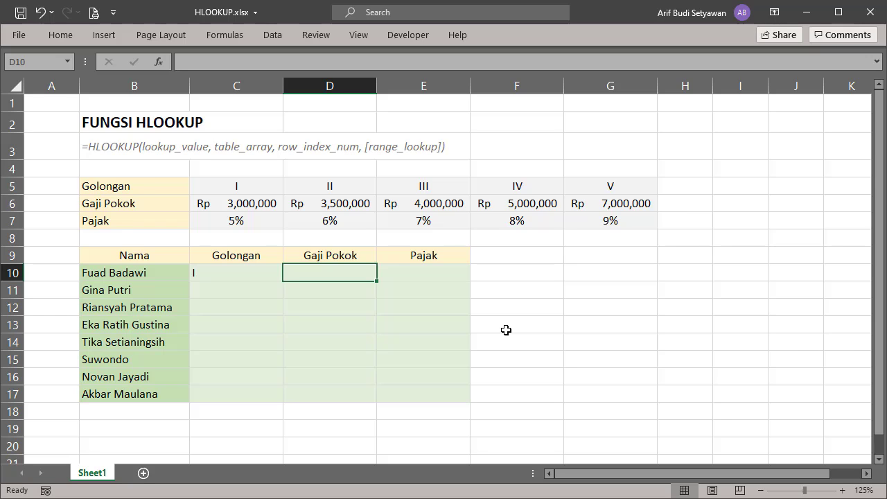
type("=hl")
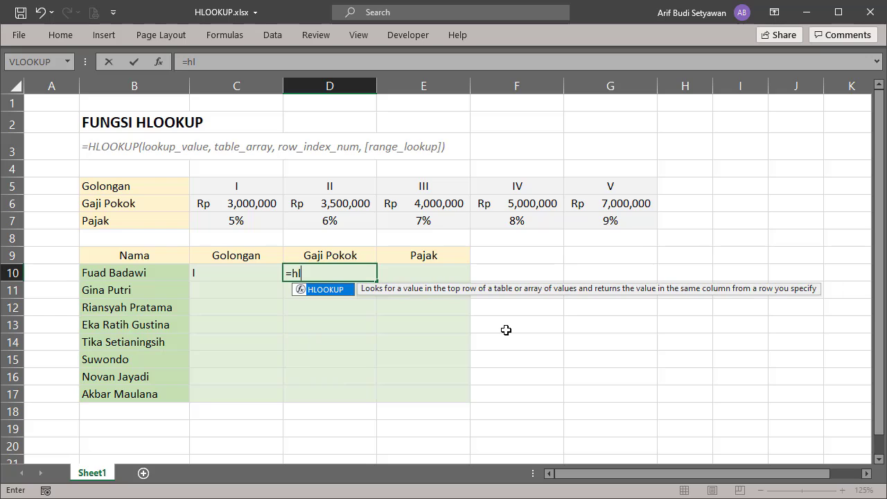
type("oo")
key("Tab")
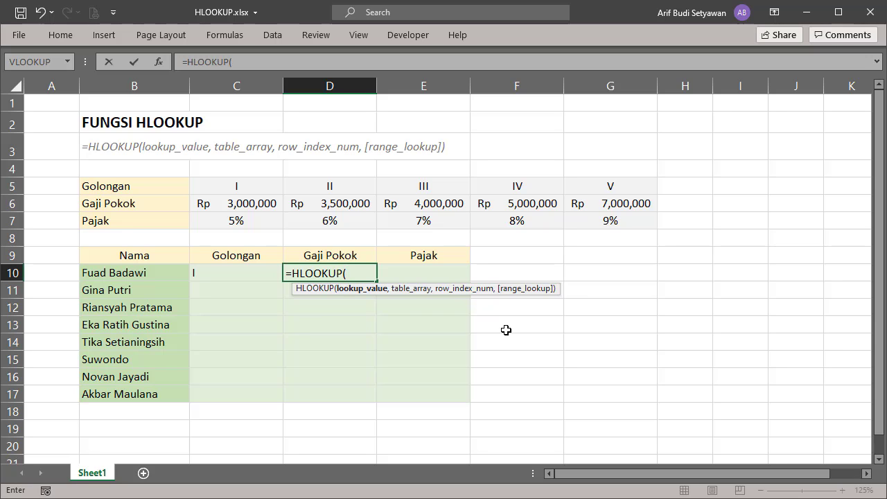
left_click(240, 275)
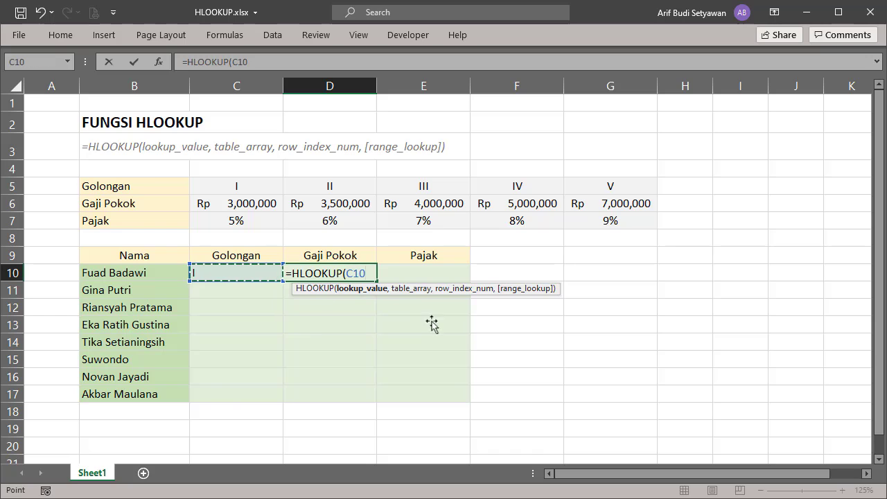
type(",")
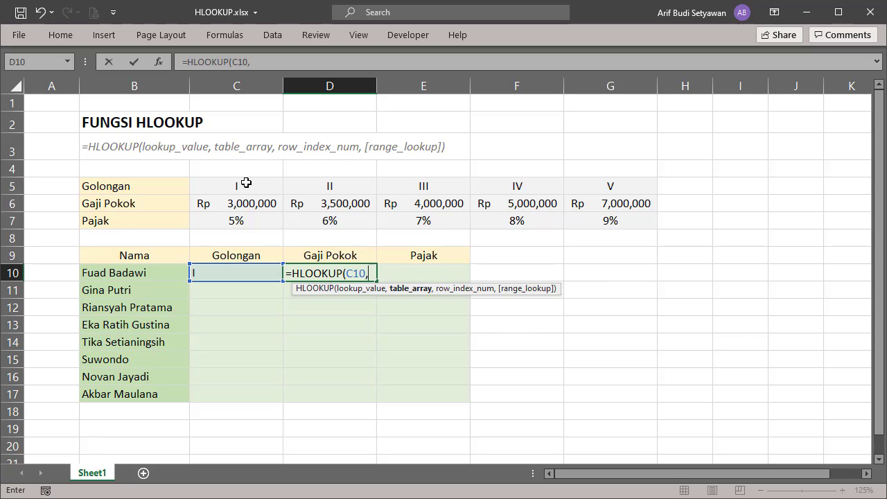
- Complete the D10 HLOOKUP with the absolute table range $C$5:$G$7, row index 2 and FALSE for an exact match
left_click_drag(245, 183, 600, 219)
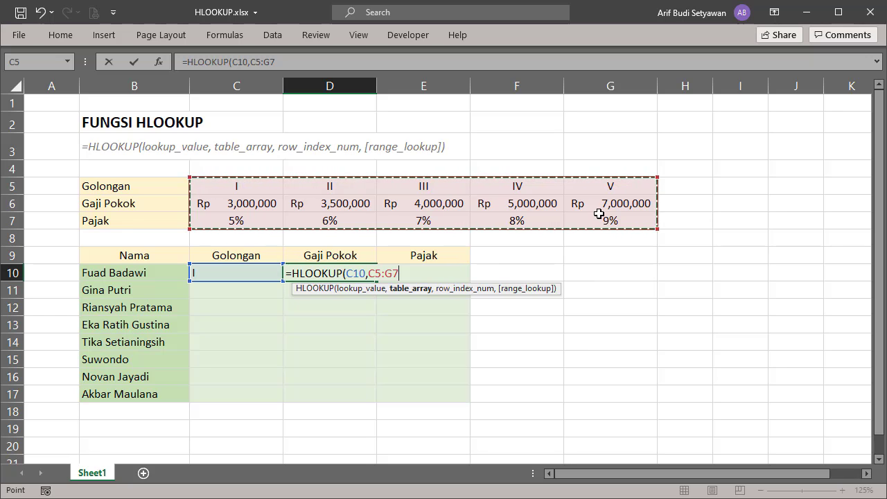
key("F4")
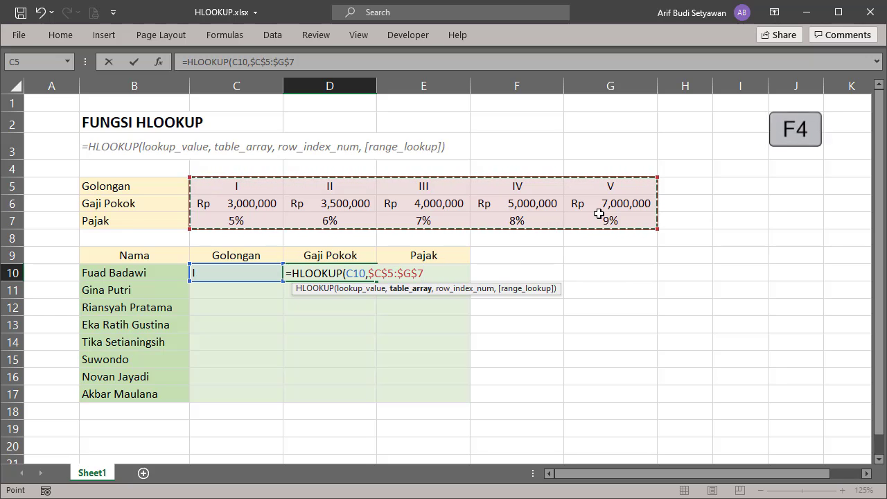
type(",2")
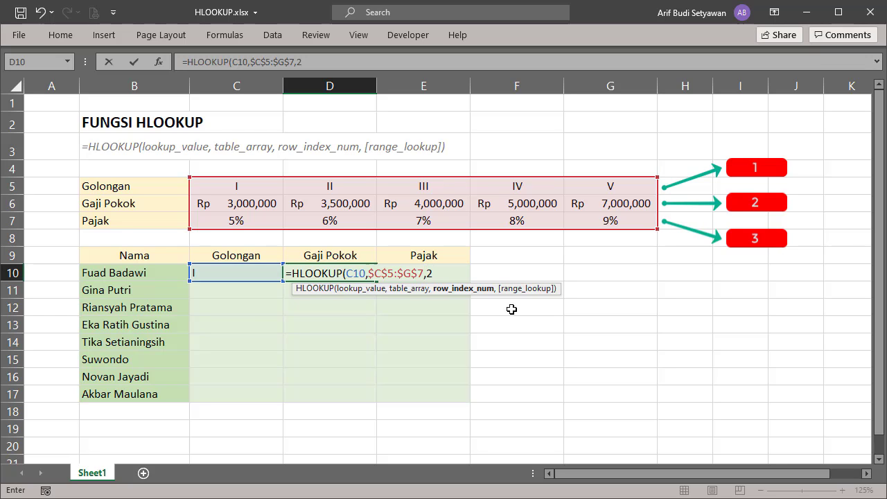
type(",")
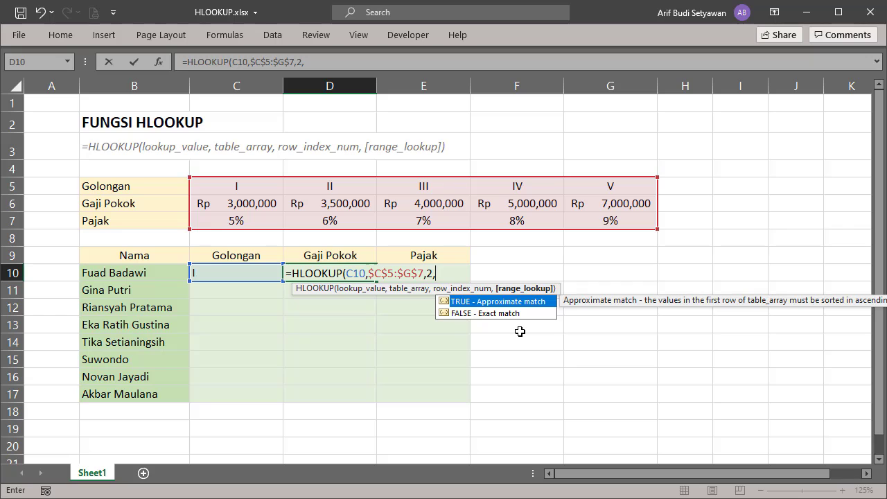
type("0")
key("BackSpace")
type("FALSE)")
key("Return")
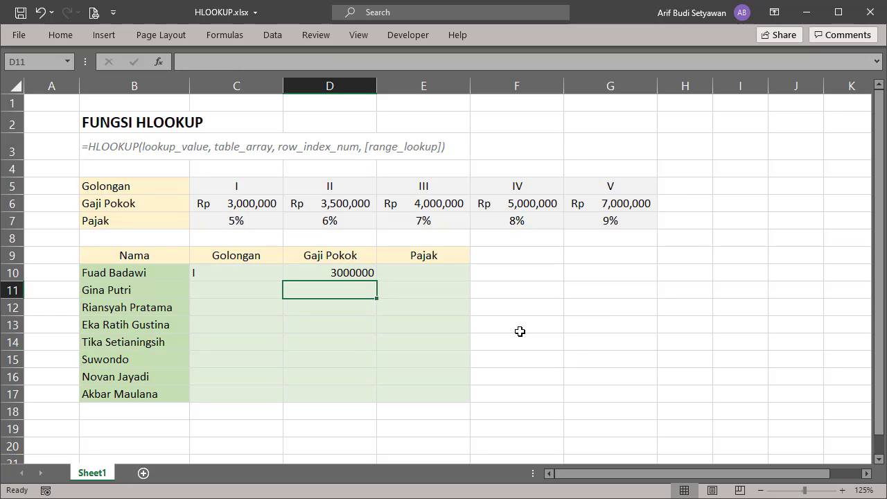
- Format the Gaji Pokok cells D10:D17 as Accounting with 0 decimal places and the Rp Indonesian symbol
left_click_drag(344, 274, 336, 394)
right_click(337, 359)
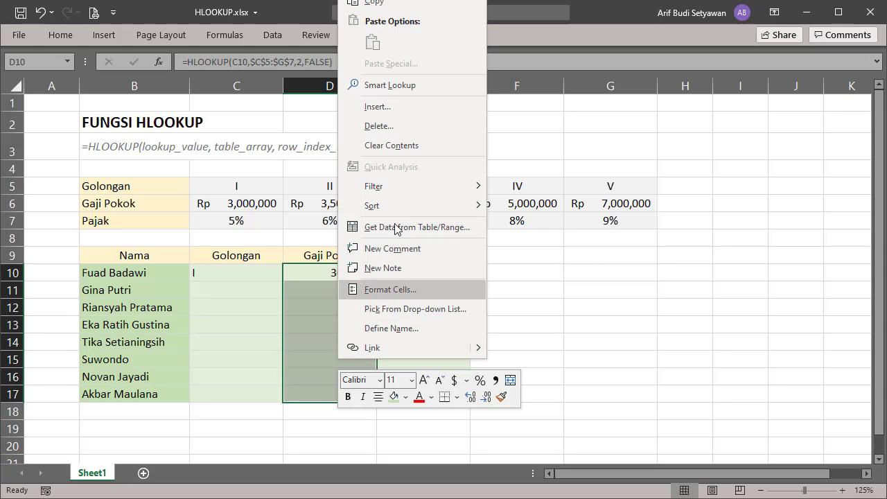
mouse_move(400, 210)
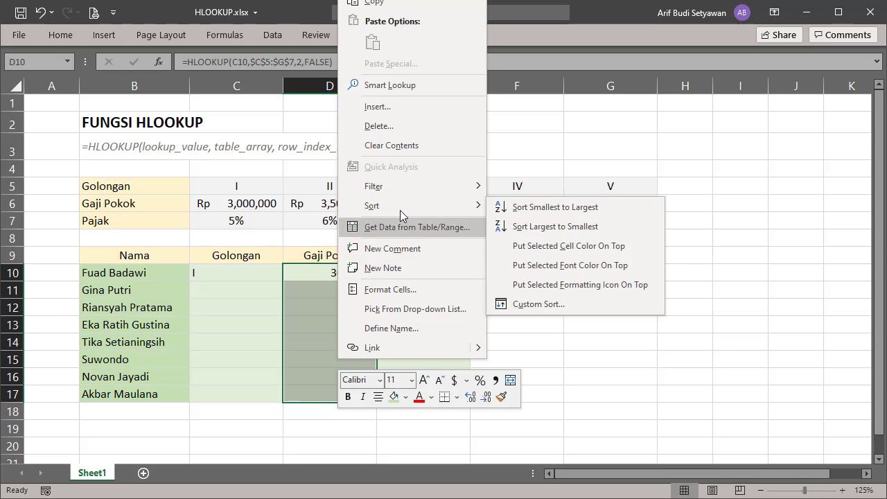
left_click(390, 289)
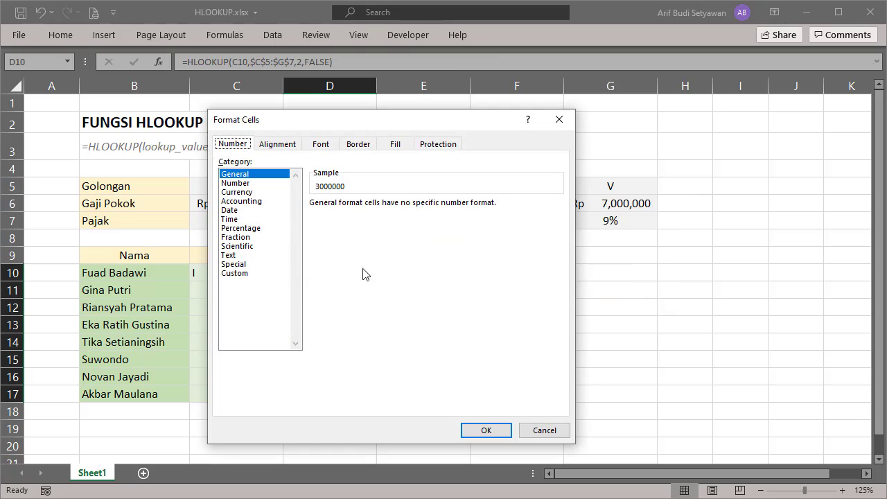
left_click(269, 201)
left_click(401, 208)
left_click(402, 208)
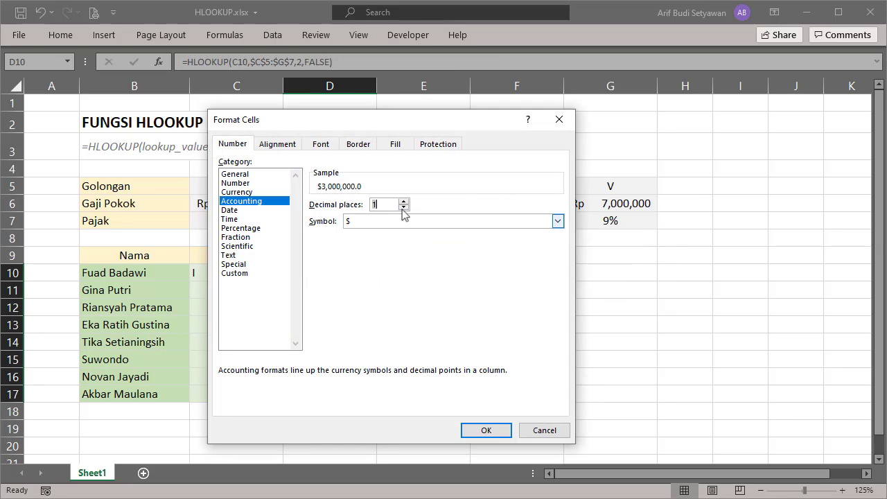
left_click(557, 220)
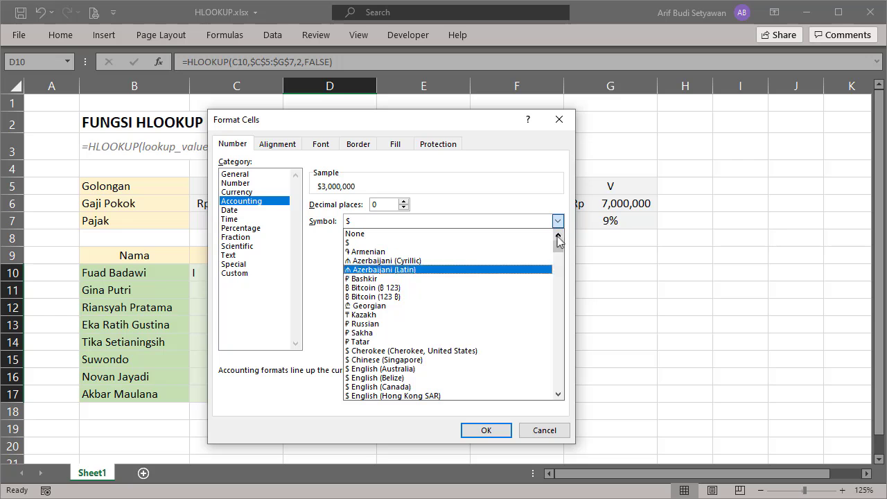
left_click_drag(560, 248, 559, 317)
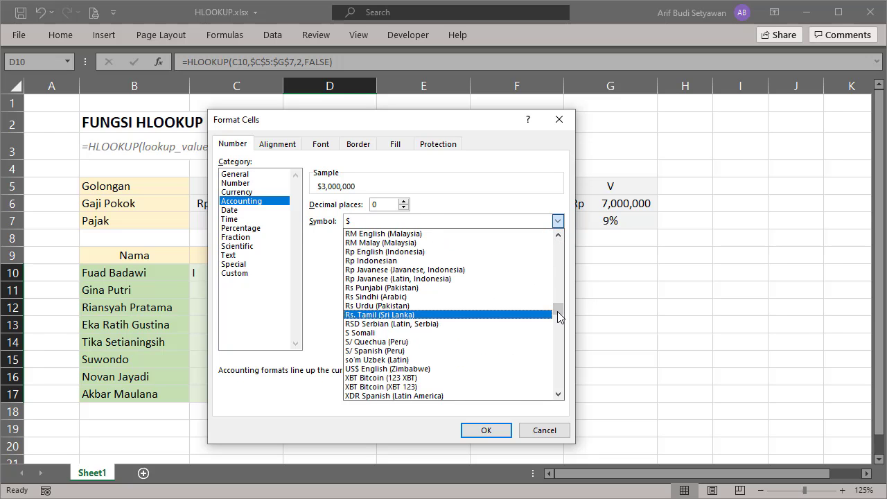
left_click(518, 260)
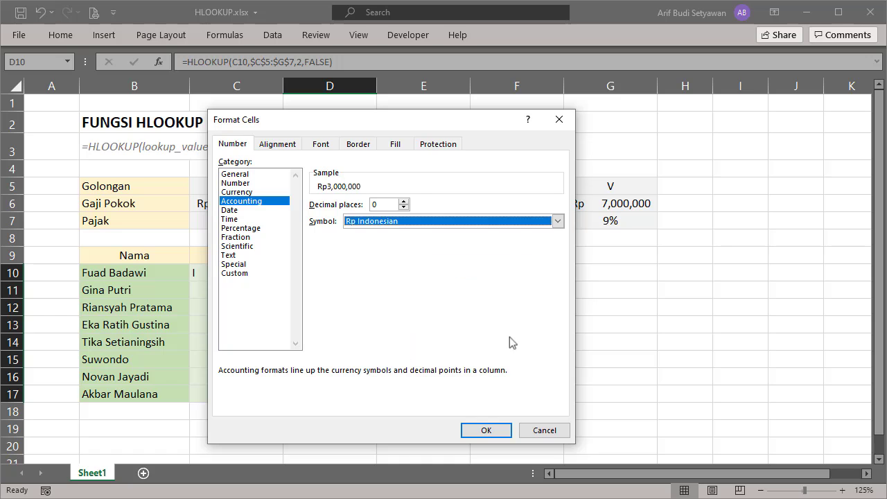
left_click(500, 432)
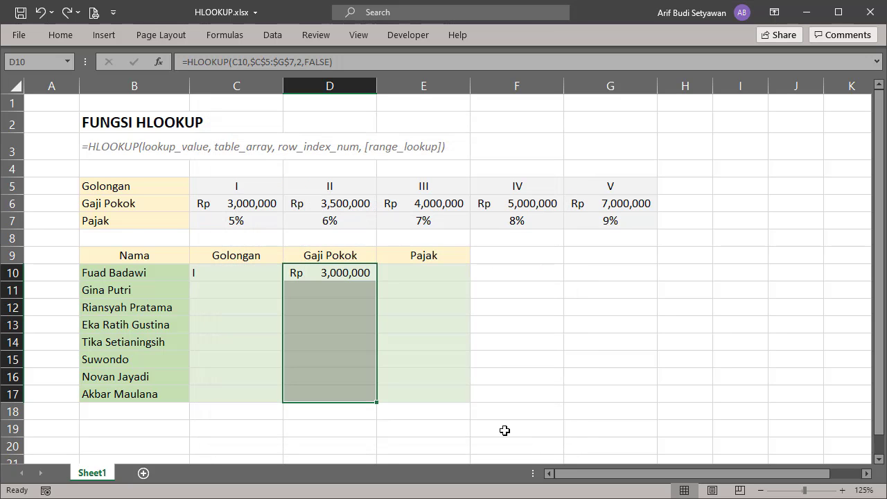
- Center the Golongan cells C10:C17 horizontally
left_click_drag(256, 275, 254, 398)
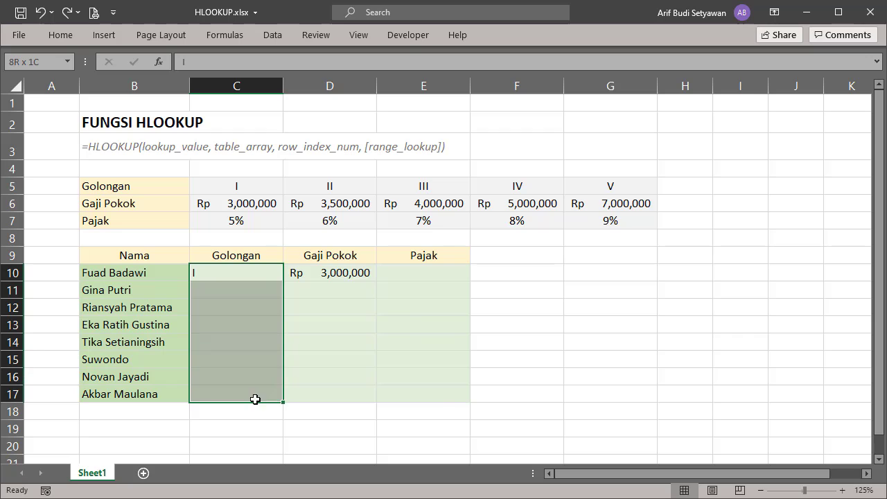
right_click(257, 379)
left_click(298, 417)
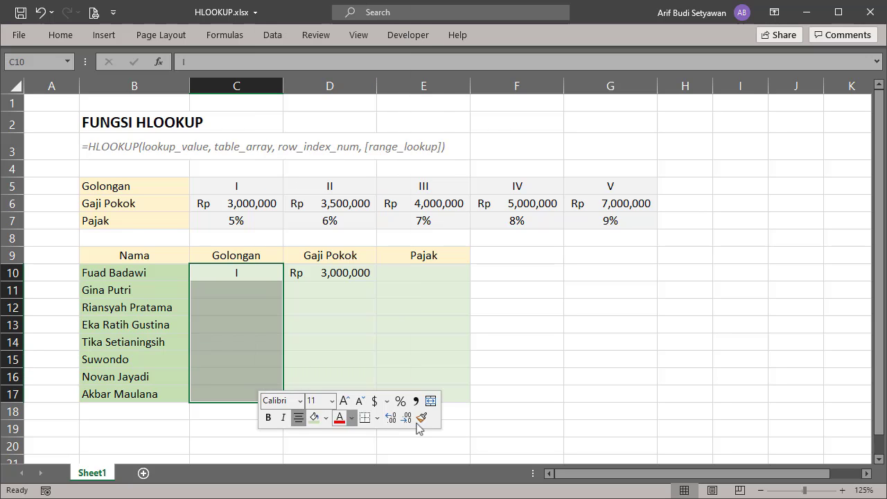
left_click(497, 425)
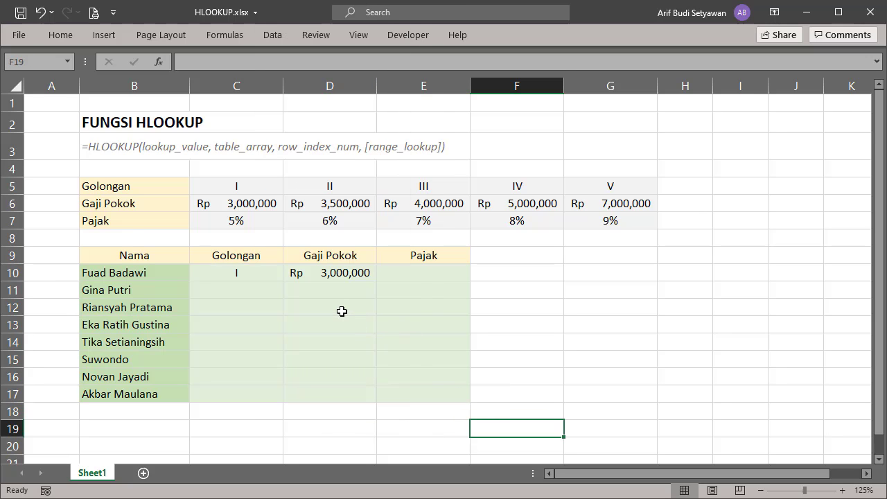
- Fill the Golongan cells C11 to C17 with II, I, III, IV, I, V and II in that order
left_click(256, 296)
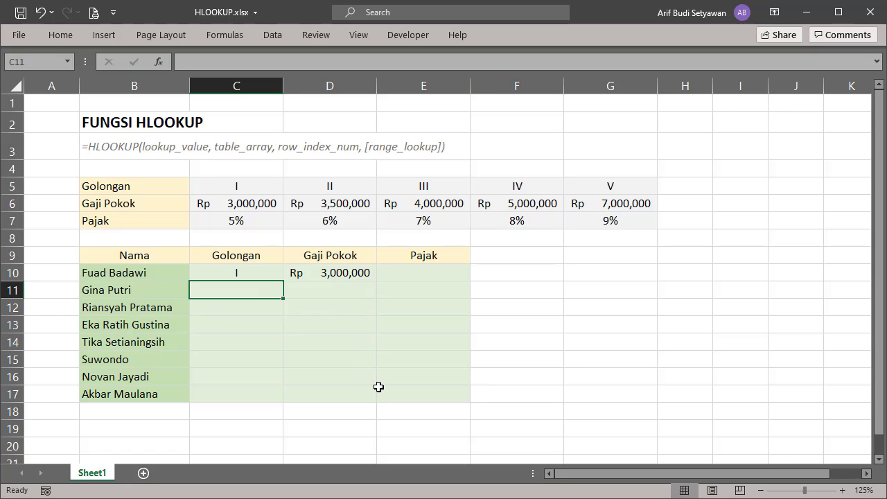
type("II")
key("Return")
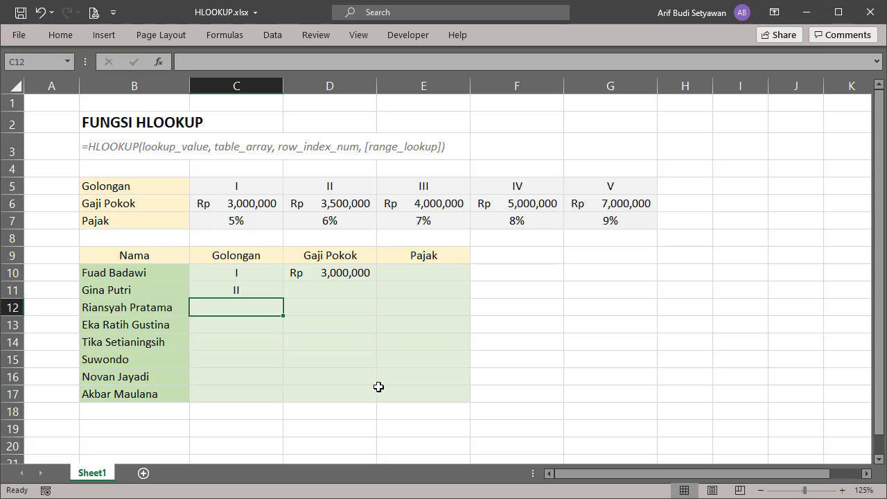
type("II")
key("Return")
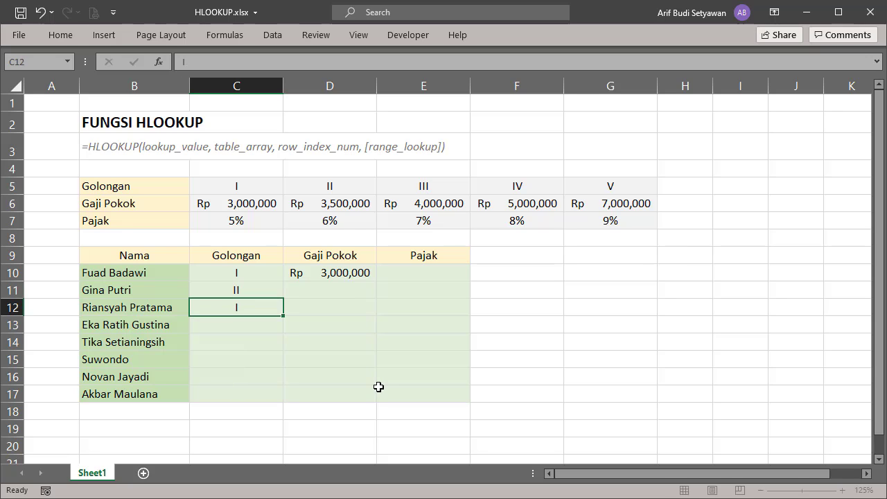
key("Return")
type("III")
key("Return")
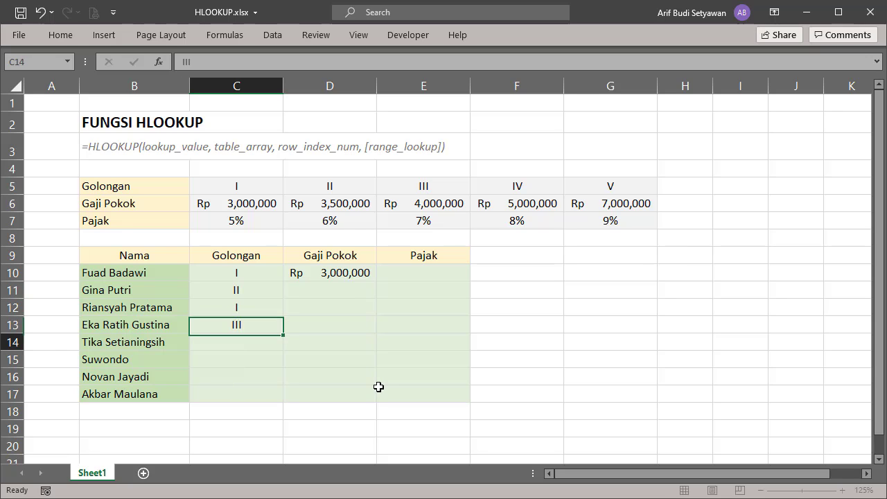
type("IV")
key("Return")
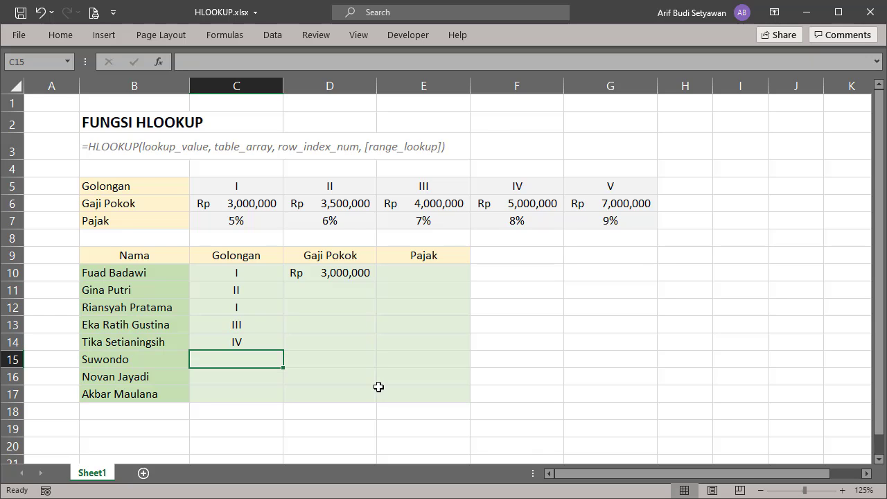
type("I")
key("Return")
type("V")
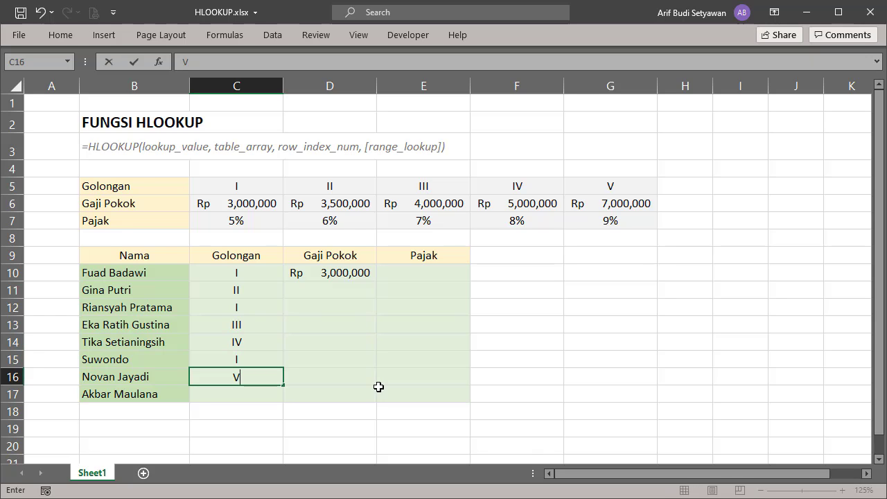
key("Return")
type("II")
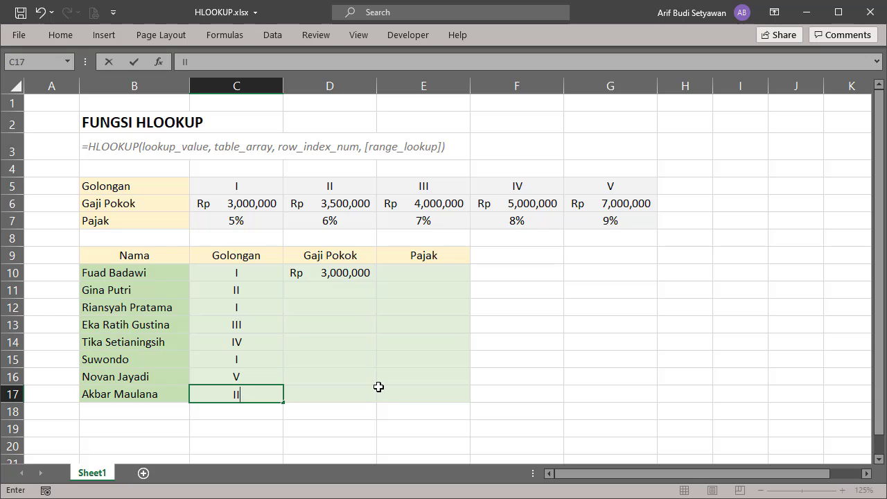
key("Return")
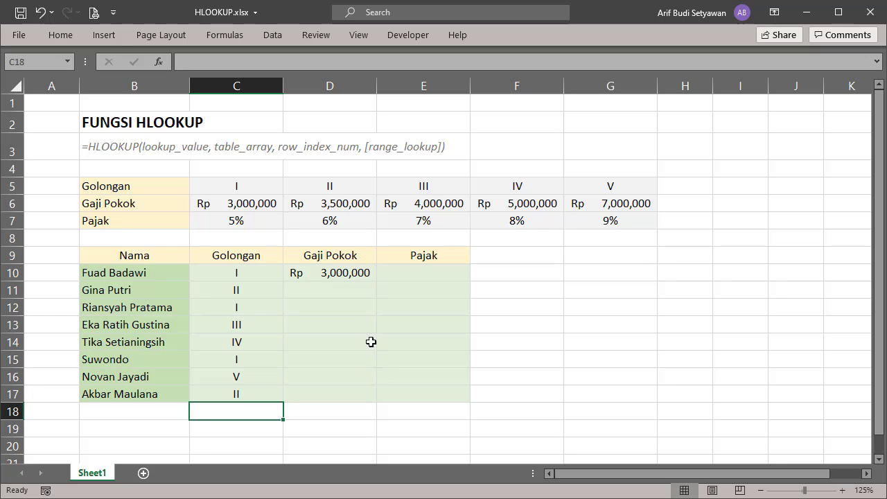
- Copy the Gaji Pokok formula from D10 down through D17
left_click(356, 271)
left_click_drag(376, 281, 372, 403)
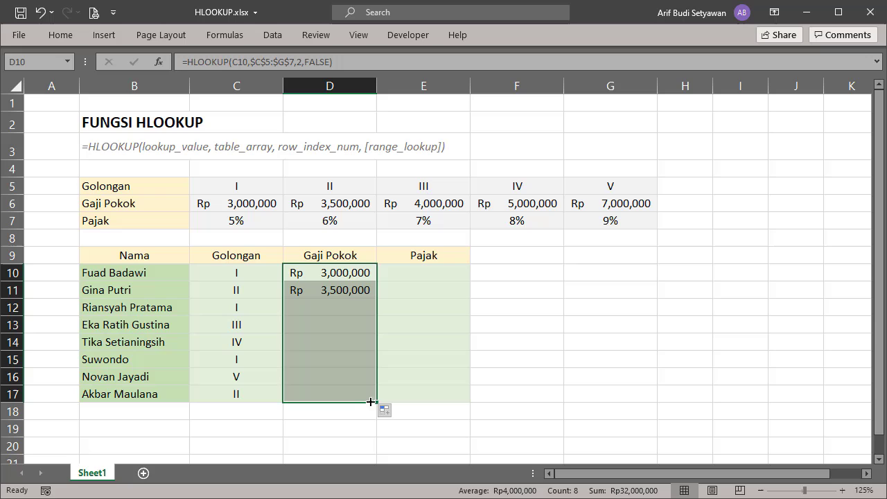
left_click(491, 416)
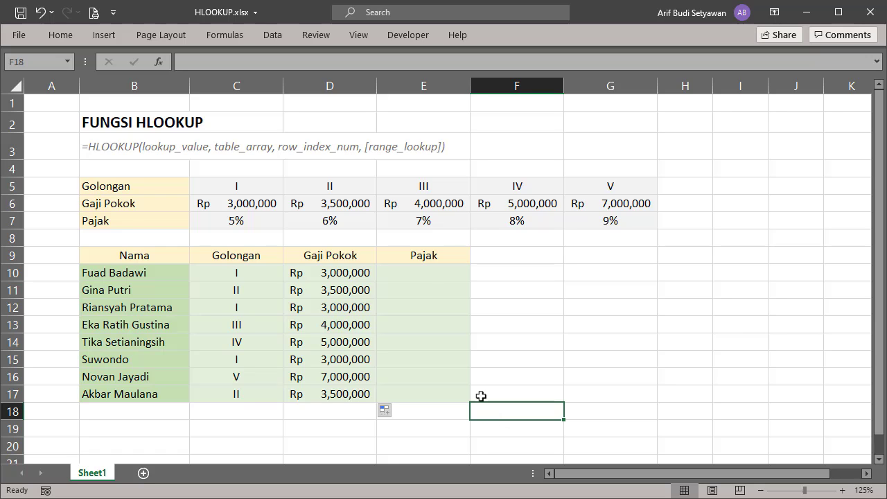
- Enter the formula =HLOOKUP(C10,$C$5:$G$7,3,0) in Pajak cell E10
left_click(417, 273)
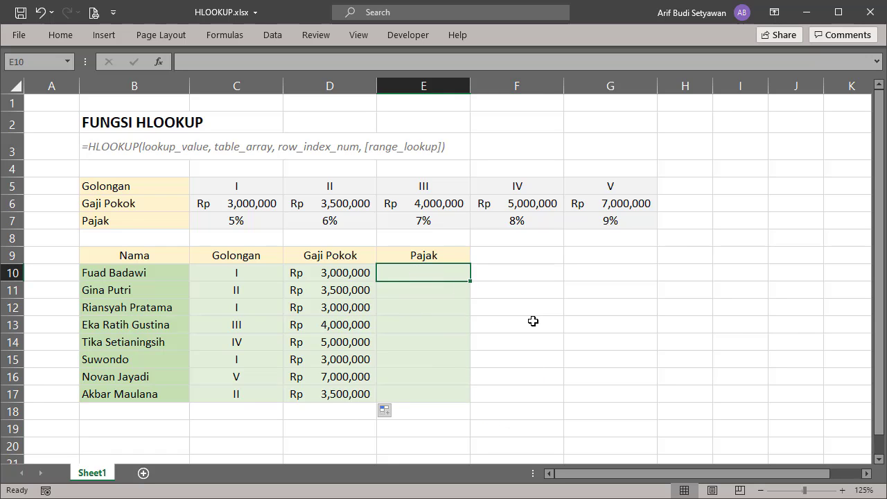
type("=hl")
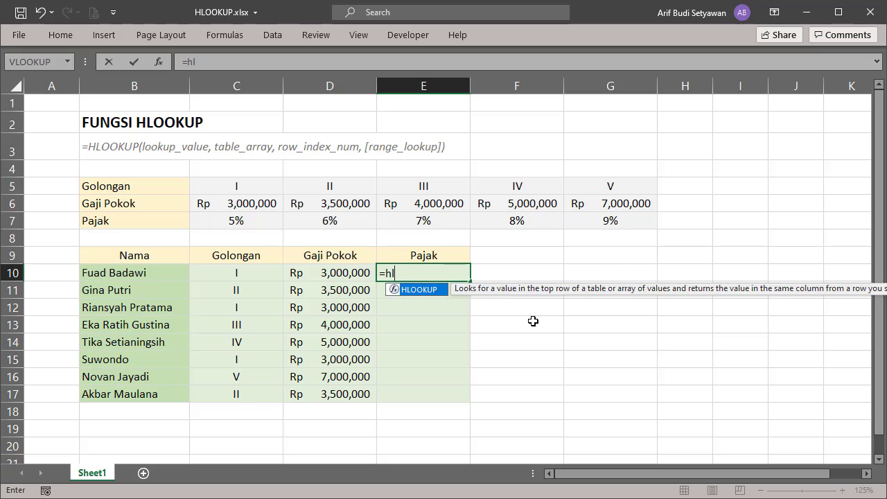
type("o")
key("Tab")
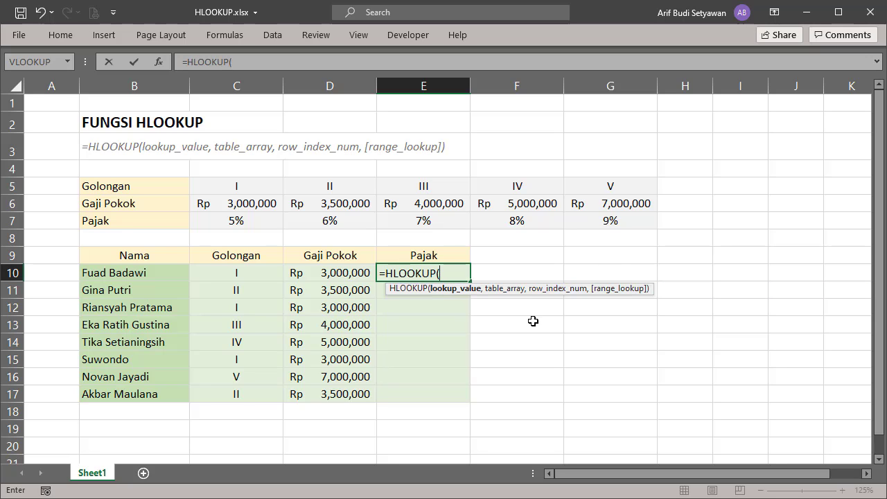
left_click(258, 273)
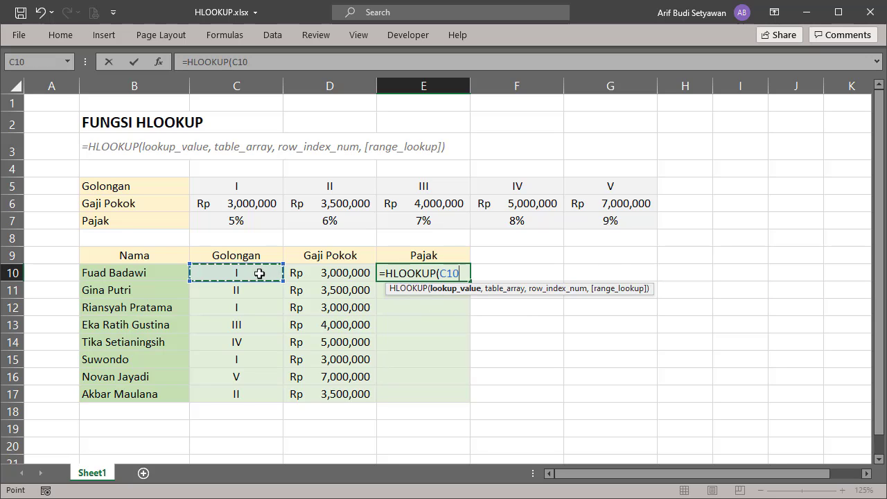
type(",")
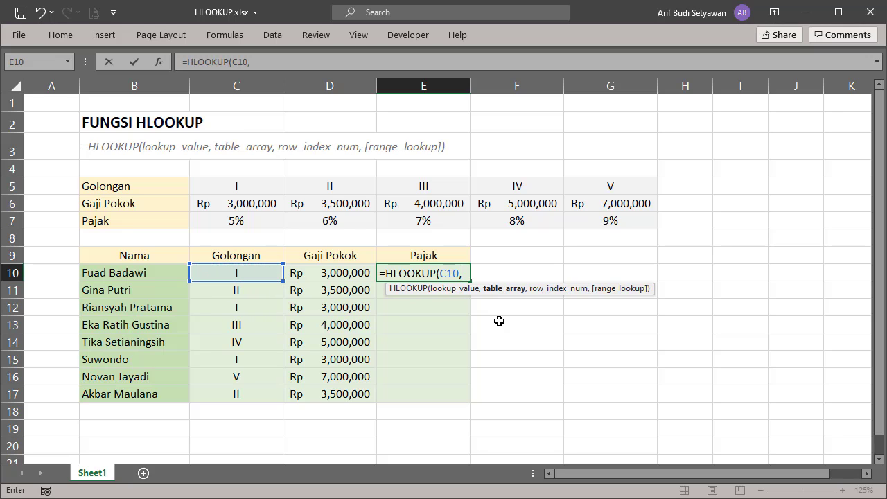
left_click(243, 187)
left_click_drag(243, 187, 612, 223)
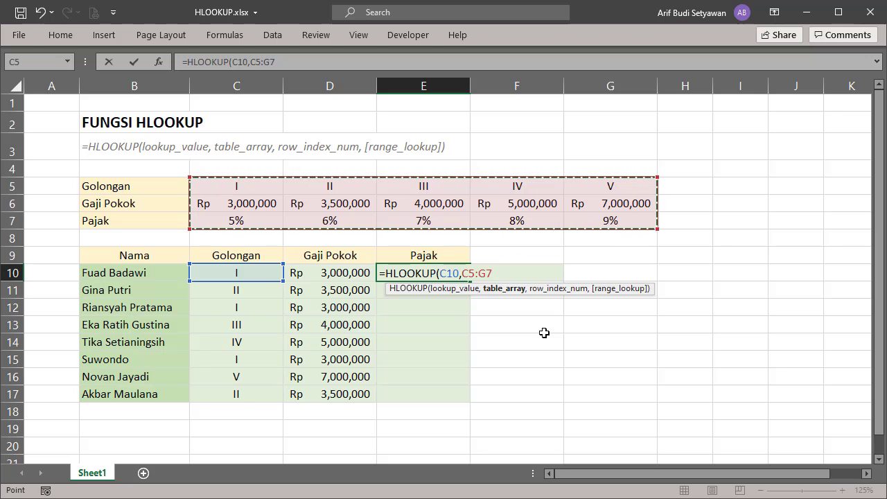
key("F4")
type(",")
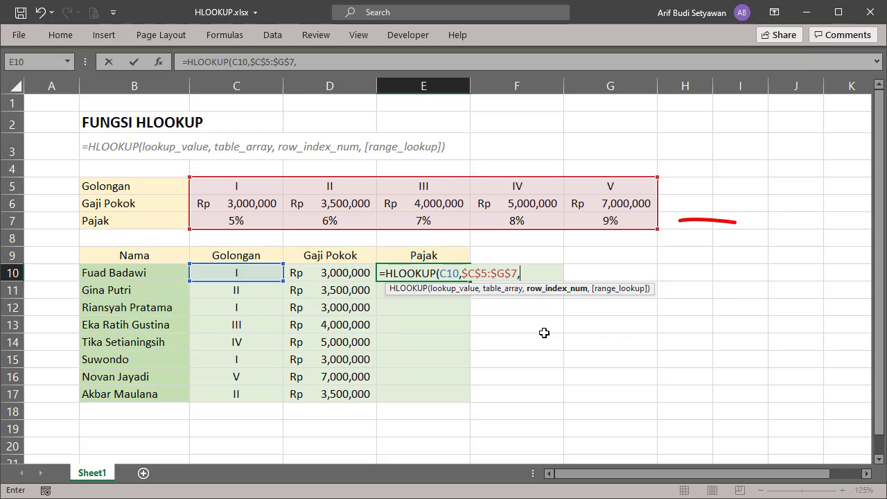
type("3,")
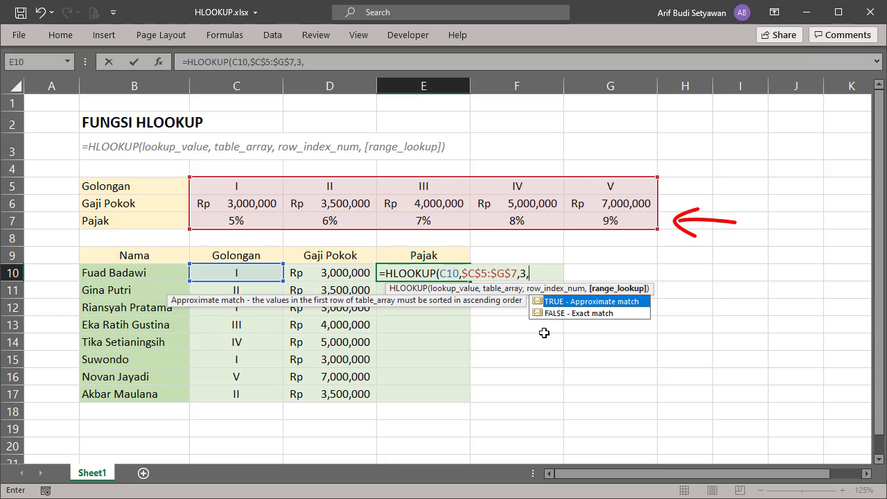
type("0)")
key("Return")
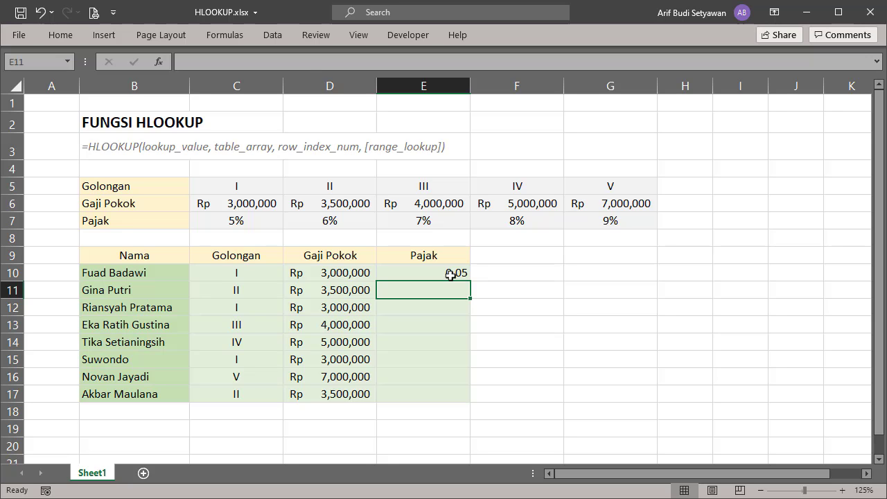
- Format the Pajak cells E10:E17 as Percentage with 0 decimal places
left_click_drag(453, 277, 432, 400)
right_click(432, 382)
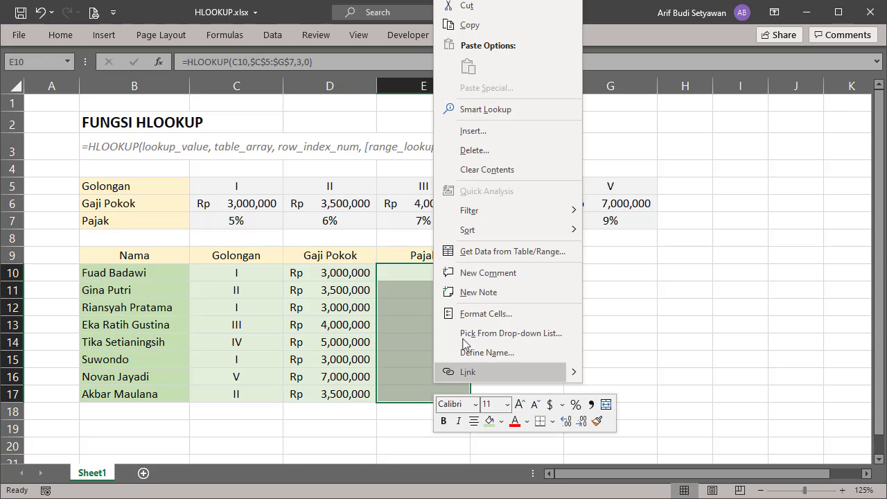
left_click(478, 315)
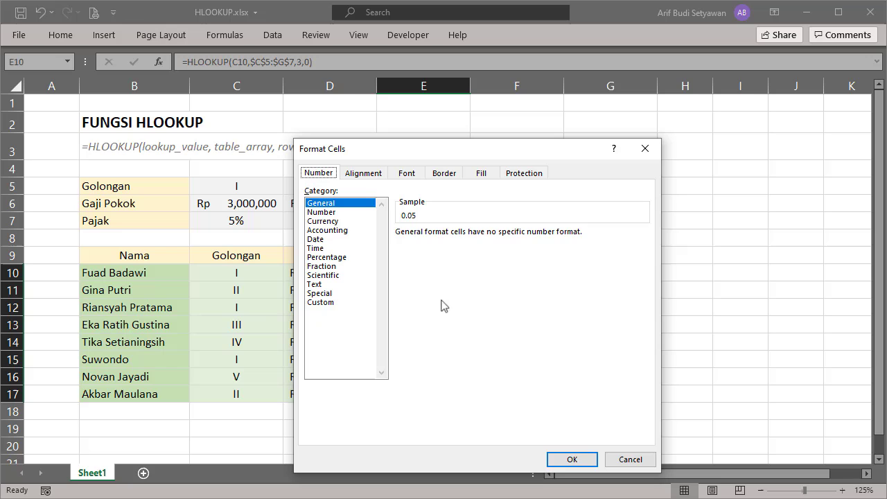
left_click(346, 258)
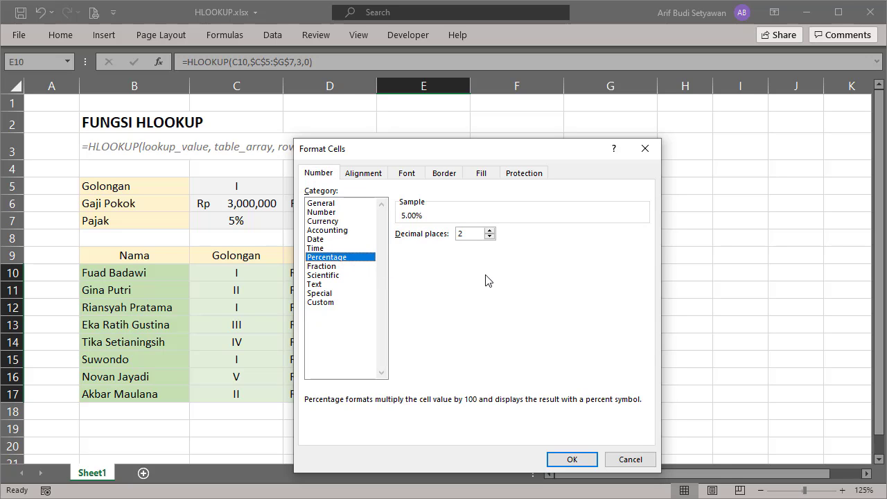
left_click(489, 236)
left_click(489, 237)
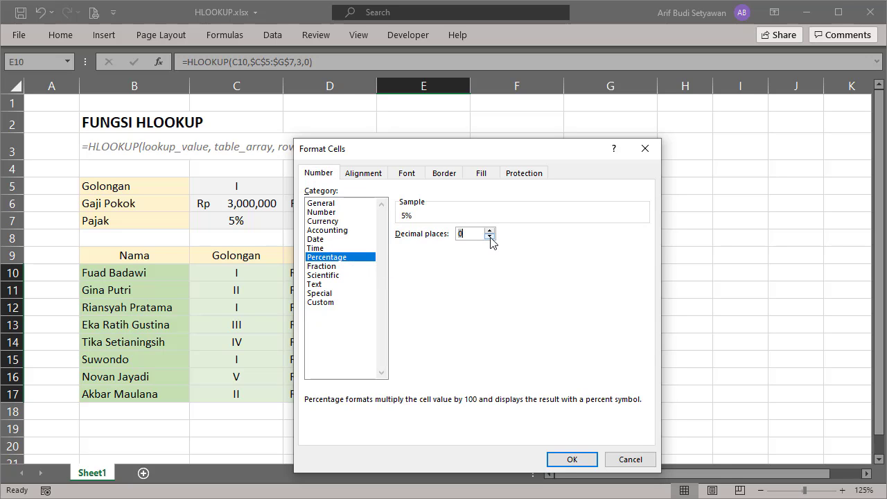
left_click(566, 459)
- Center the Pajak cells E10:E17 horizontally
right_click(437, 324)
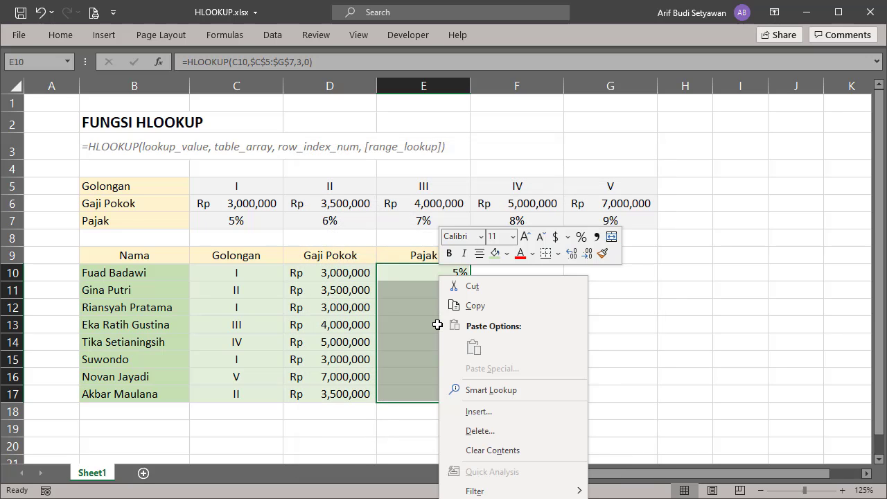
left_click(479, 254)
left_click(521, 378)
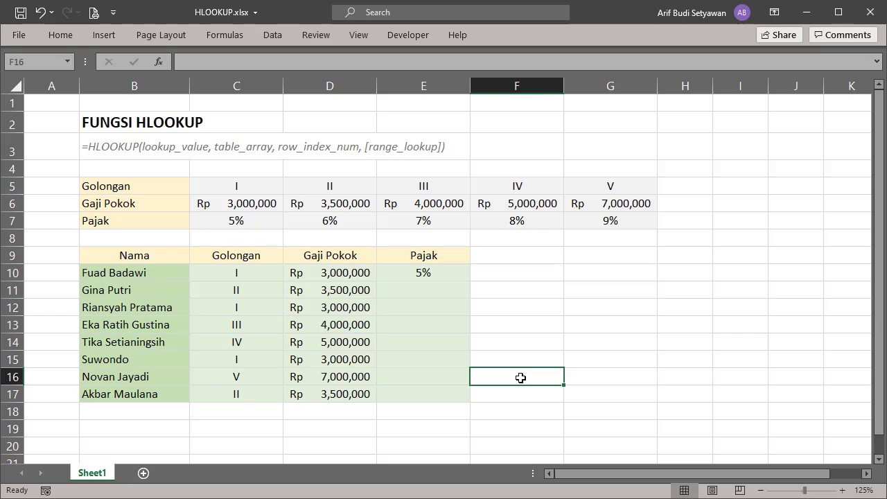
- Copy the Pajak formula from E10 down through E17
left_click(457, 269)
left_click_drag(469, 281, 462, 409)
left_click(533, 399)
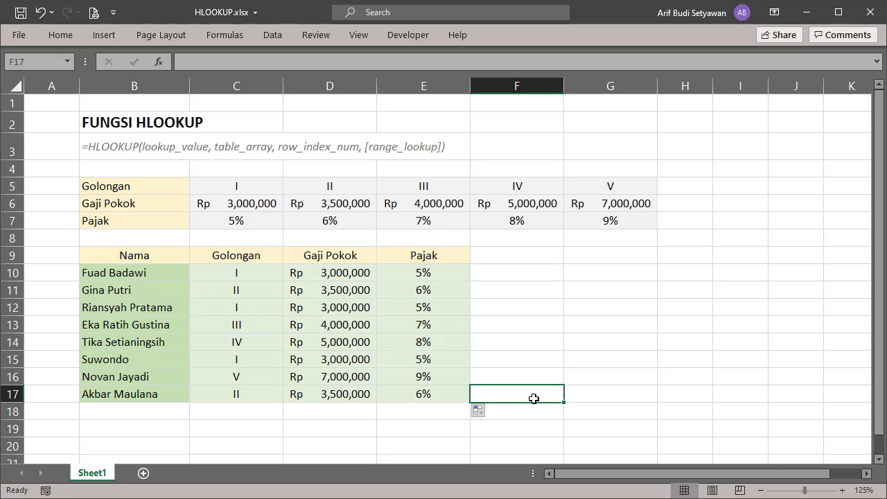
- Set the Gaji Pokok for Golongan I in reference cell C6 to 3200000
left_click(229, 200)
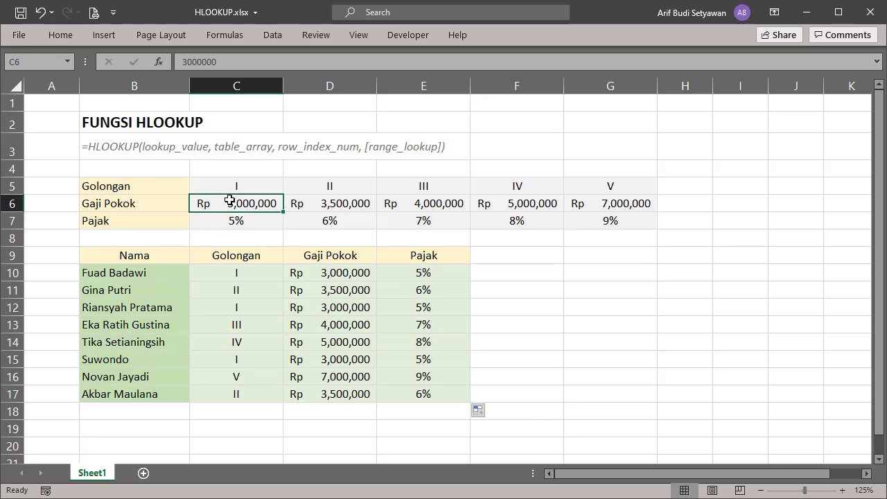
double_click(244, 207)
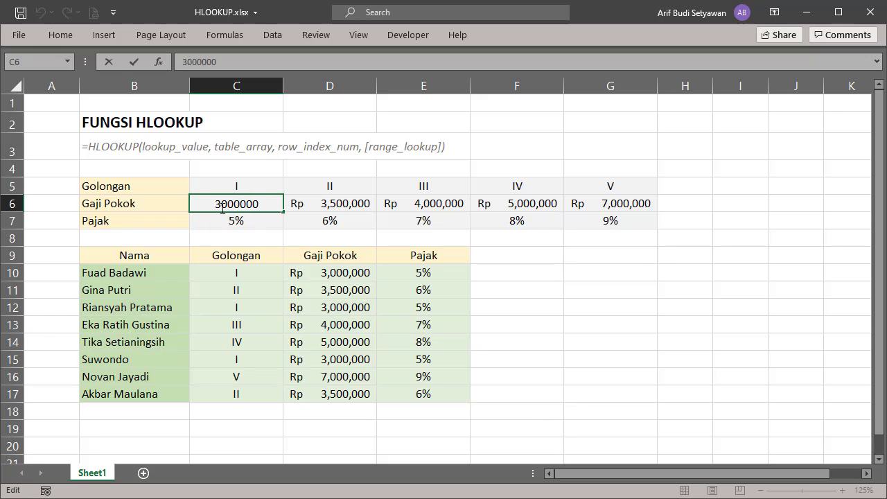
left_click(221, 208)
type("2")
key("Return")
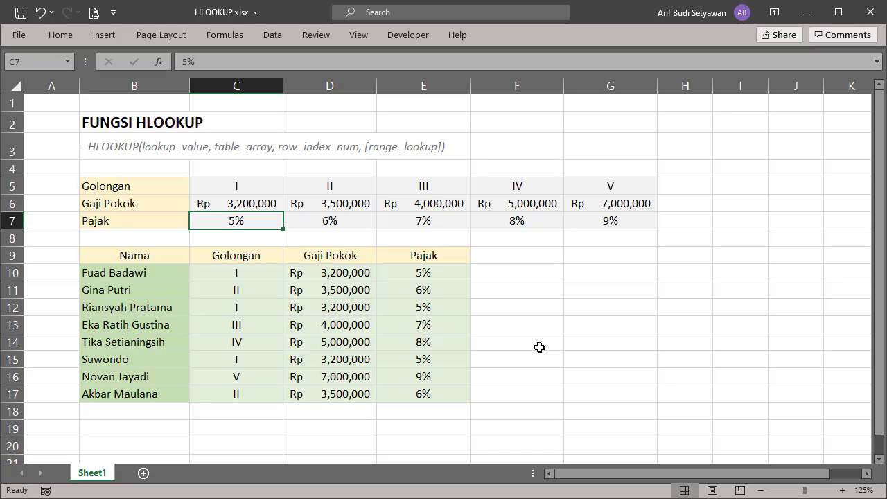
- Change the employee's Golongan in cell C12 to II
left_click(270, 309)
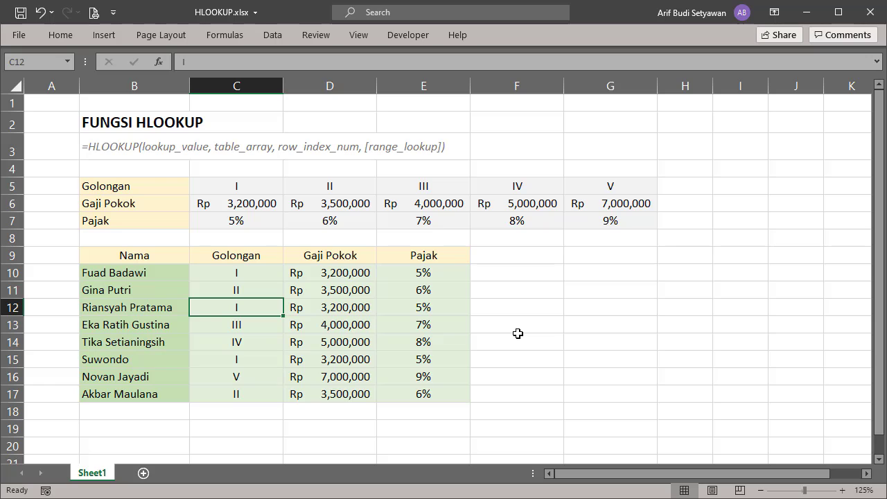
type("II")
key("Return")
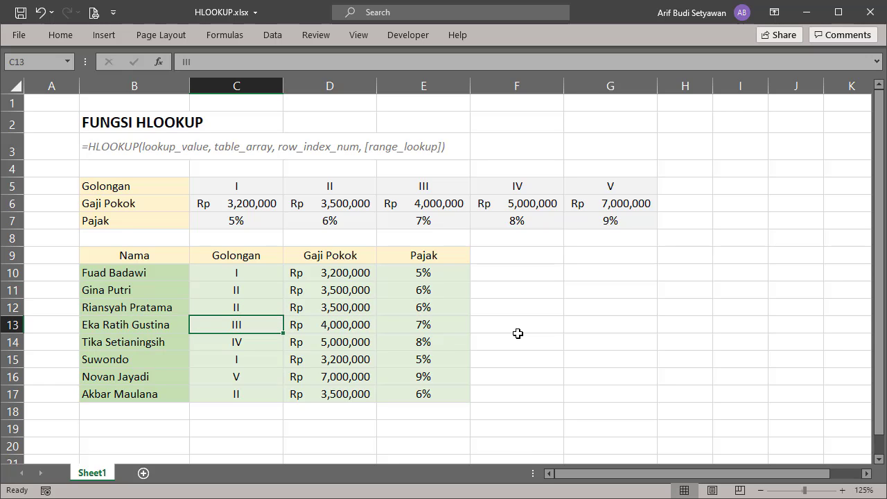